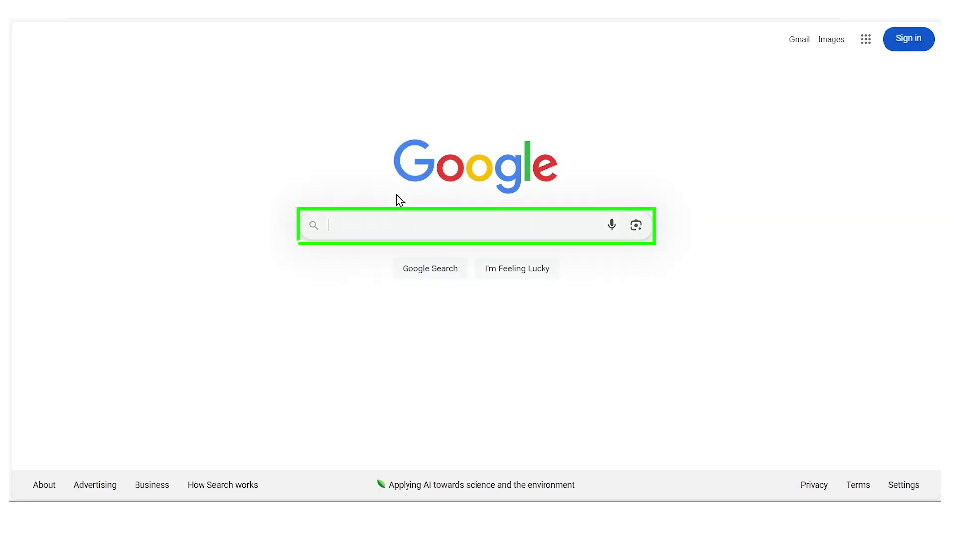
# Enter the query 'professional profile photo' in Google's search box
pyautogui.write('professional pro')
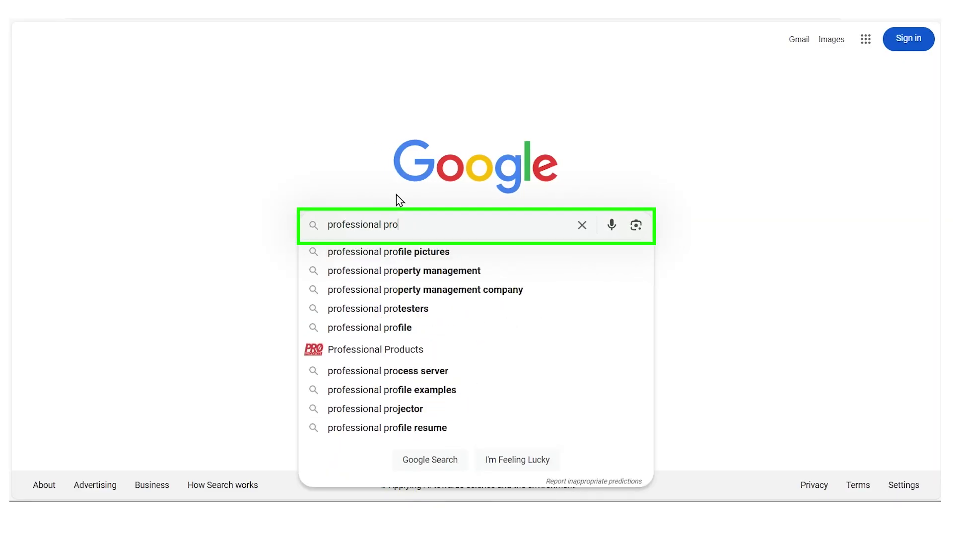
pyautogui.write('file photo')
# Search Google Images for 'professional profile photo' and preview the Wallpapers.com suited headshot
pyautogui.press('Return')
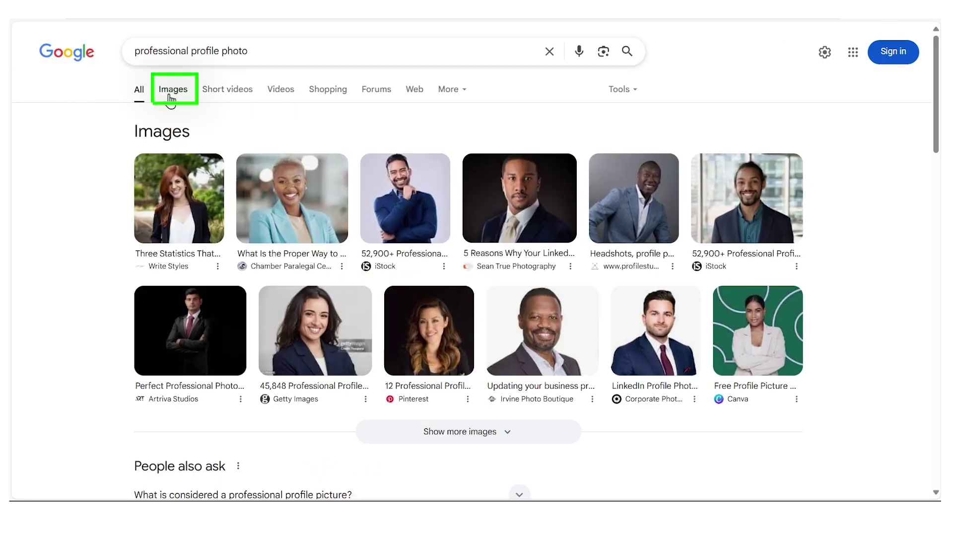
pyautogui.click(170, 92)
pyautogui.scroll(-6, 938, 72)
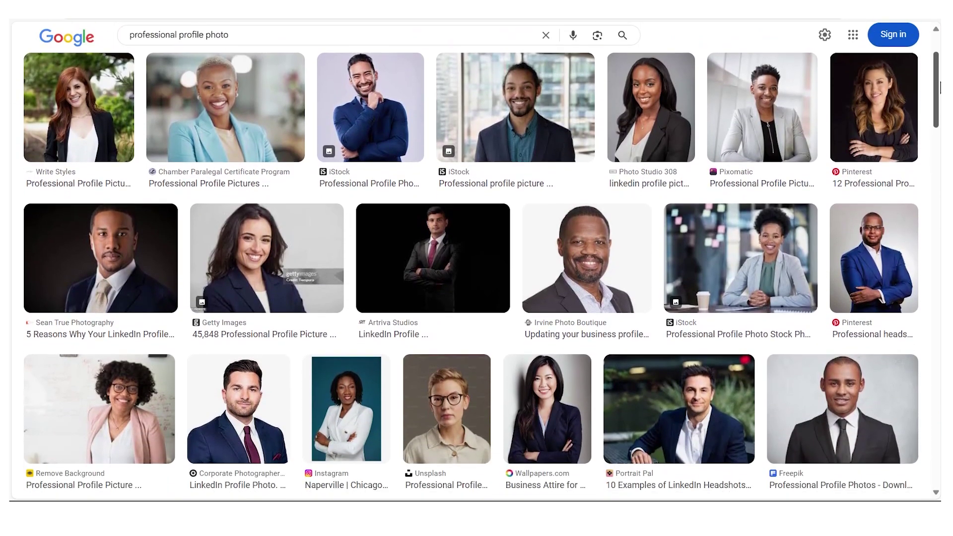
pyautogui.scroll(-8, 257, 267)
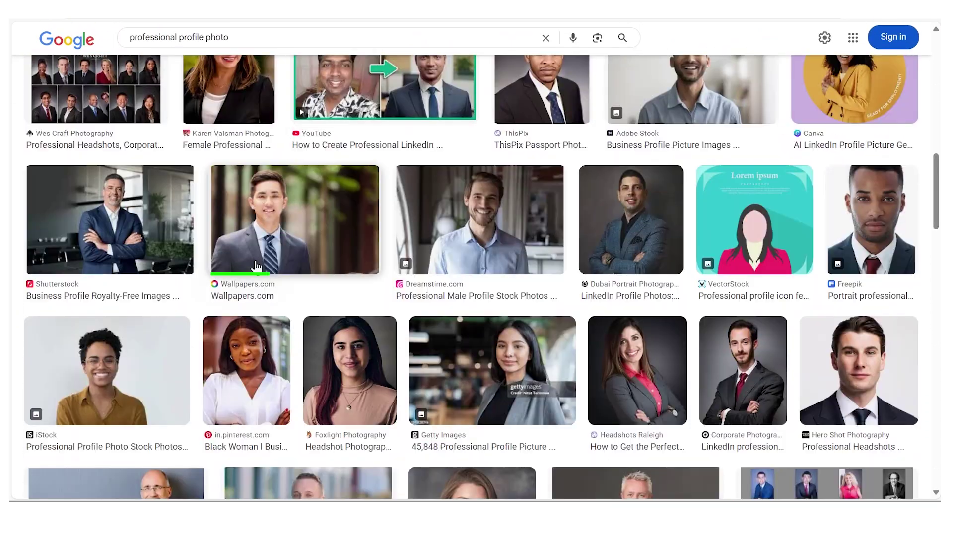
pyautogui.click(256, 267)
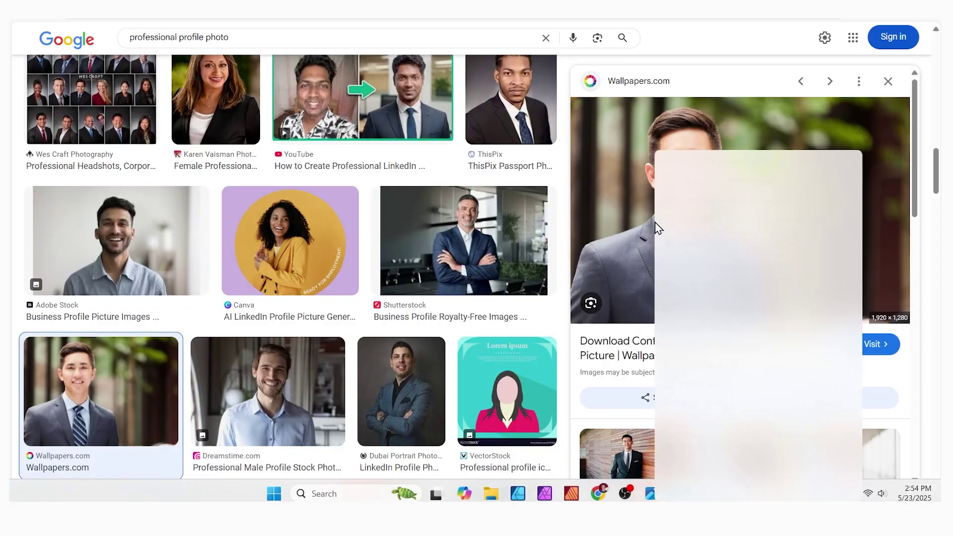
# Send the headshot's image link to Gemini and request a detailed image-generator prompt describing it
pyautogui.rightClick(658, 152)
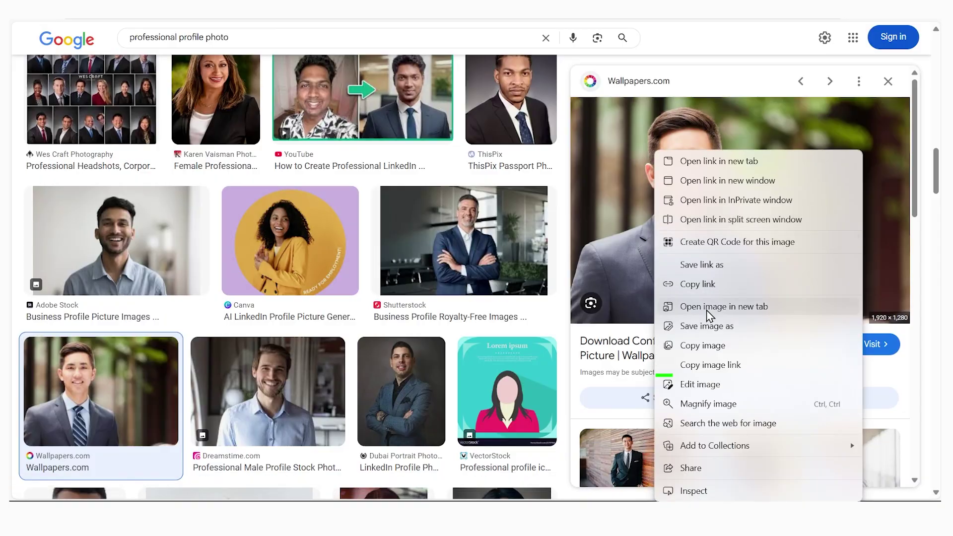
pyautogui.click(702, 365)
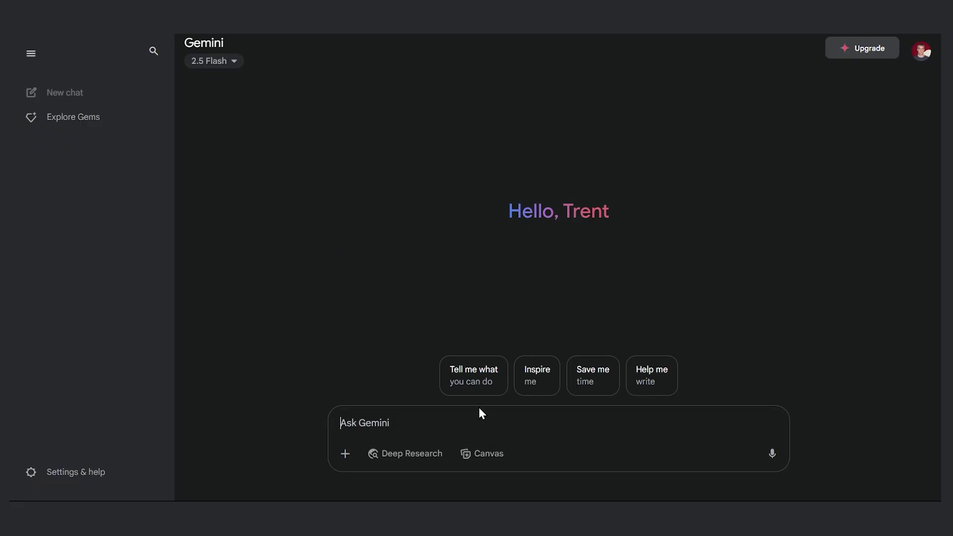
pyautogui.hotkey('ctrl', 'v')
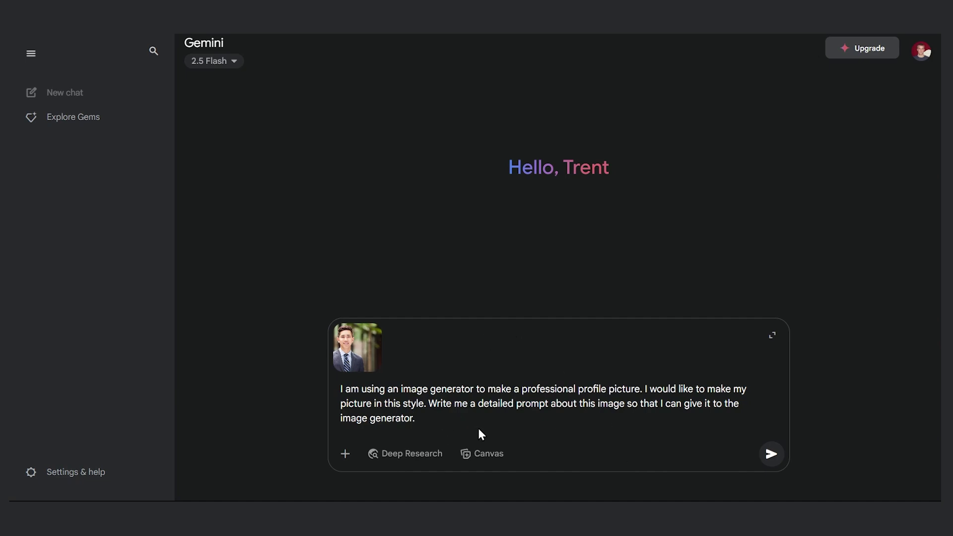
pyautogui.click(771, 455)
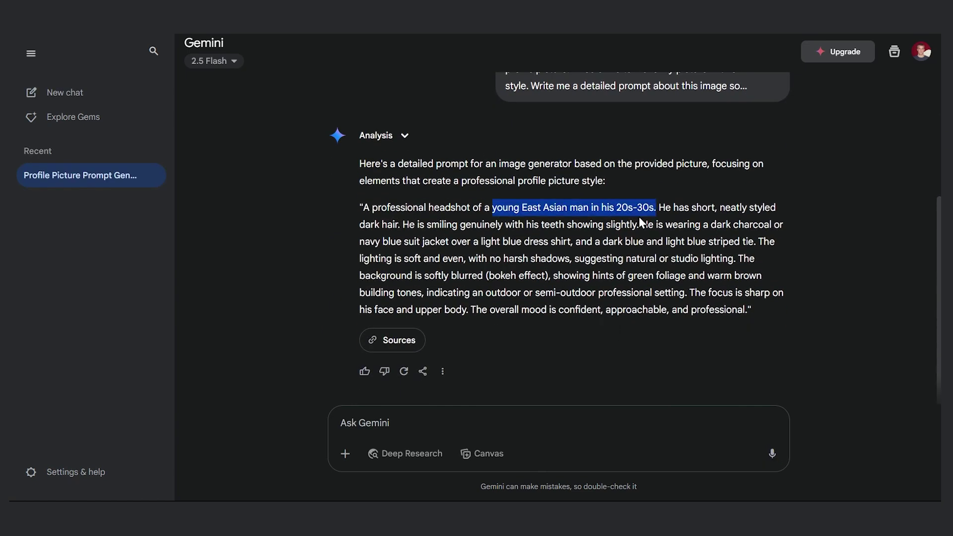
pyautogui.moveTo(484, 209); pyautogui.dragTo(640, 210)
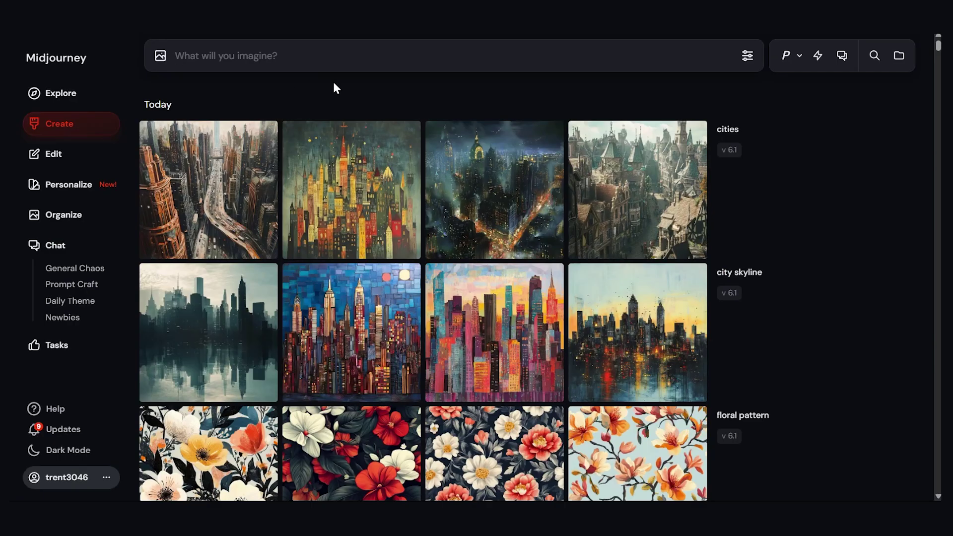
# On Midjourney's Create page, change the model version from 6.1 to 7
pyautogui.click(73, 130)
pyautogui.click(748, 58)
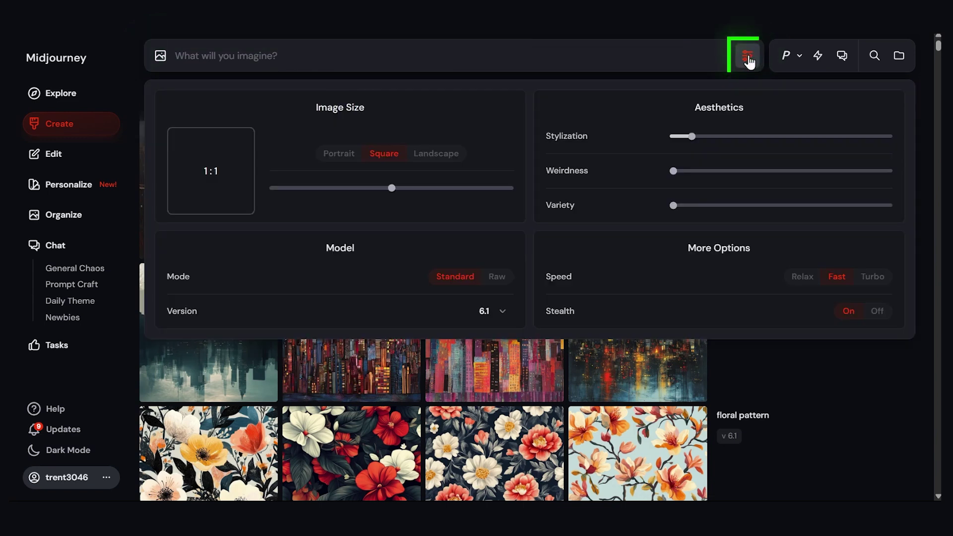
pyautogui.click(503, 311)
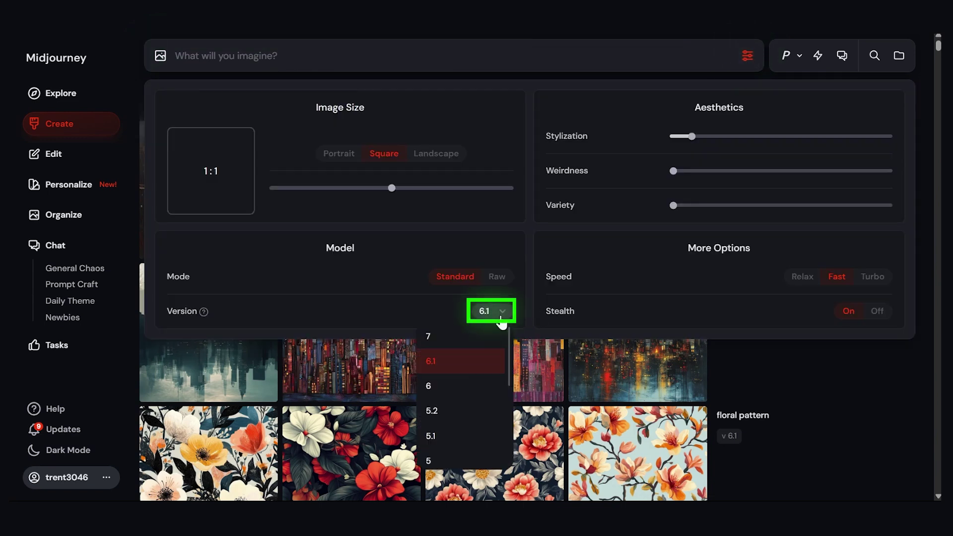
pyautogui.click(449, 338)
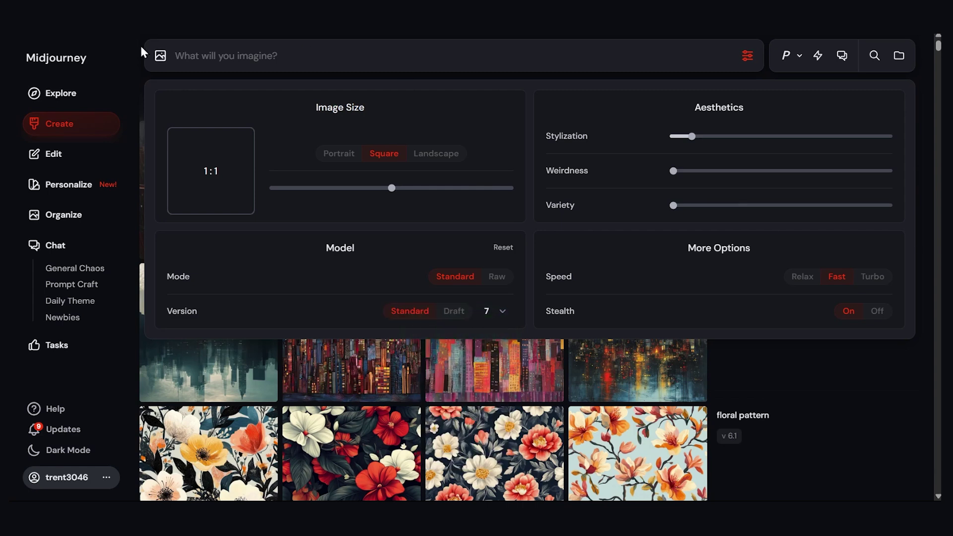
pyautogui.click(329, 62)
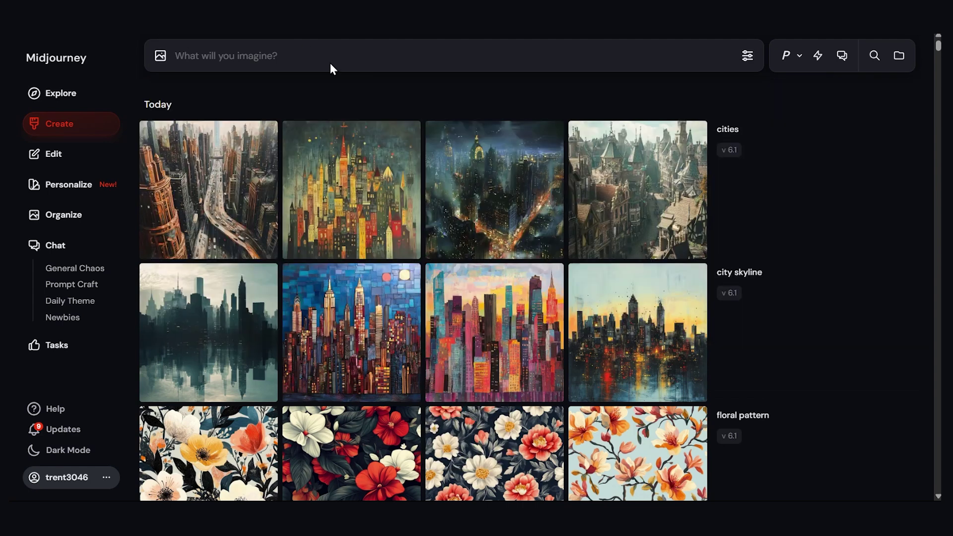
# Upload Male_Reference.jpg and set it as the Omni-Reference image
pyautogui.click(161, 57)
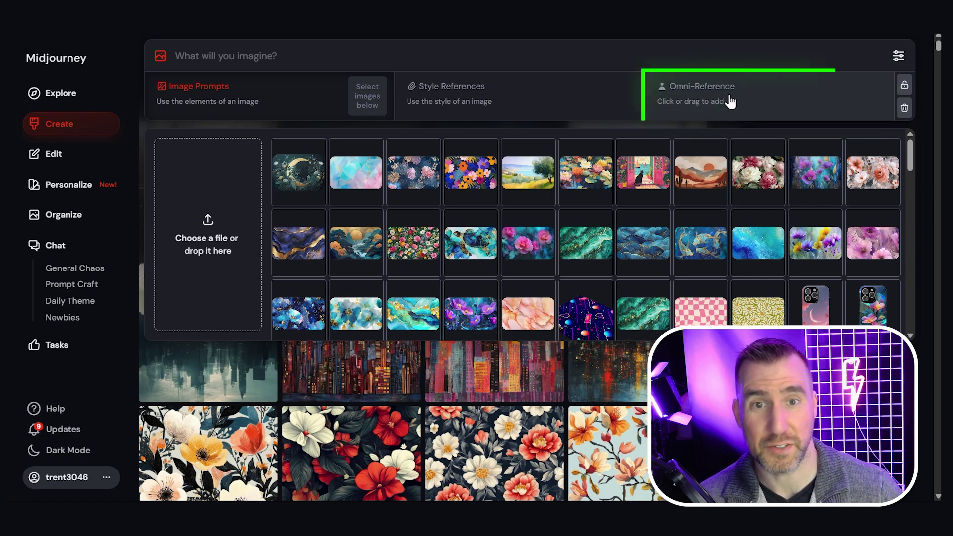
pyautogui.click(709, 101)
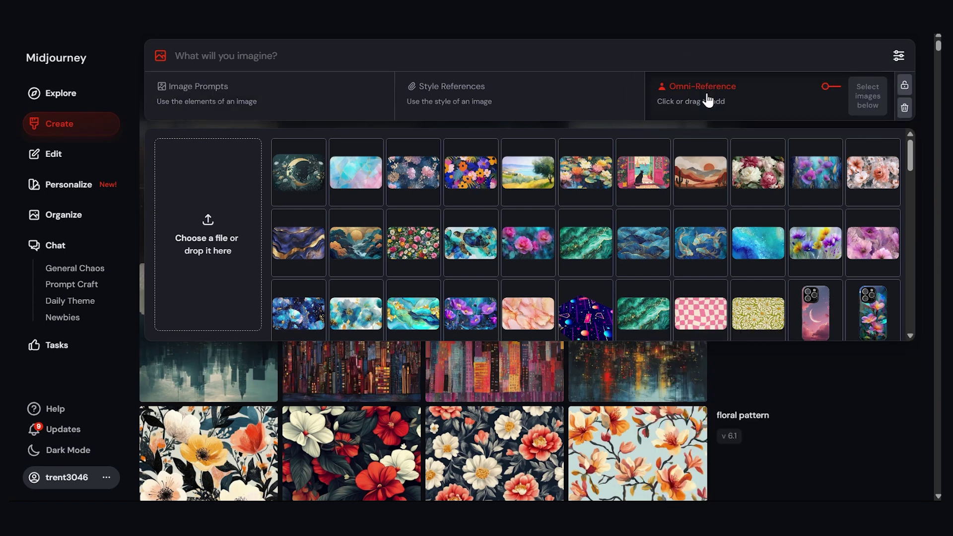
pyautogui.click(208, 174)
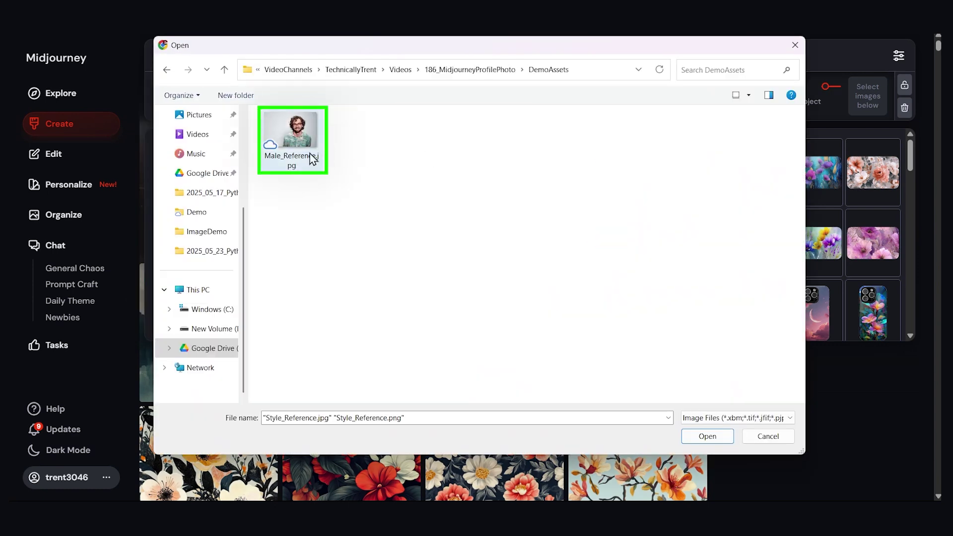
pyautogui.click(301, 139)
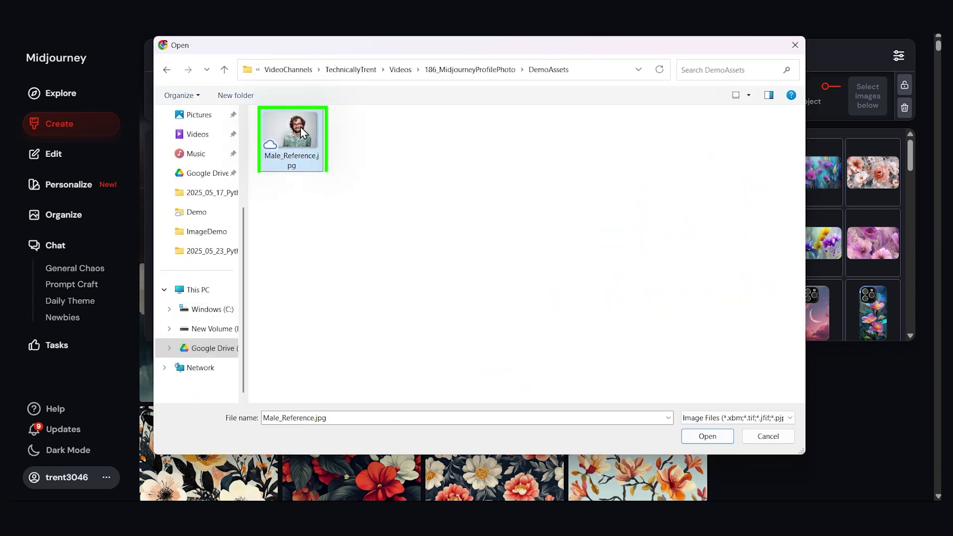
pyautogui.click(709, 437)
pyautogui.moveTo(299, 164); pyautogui.dragTo(744, 106)
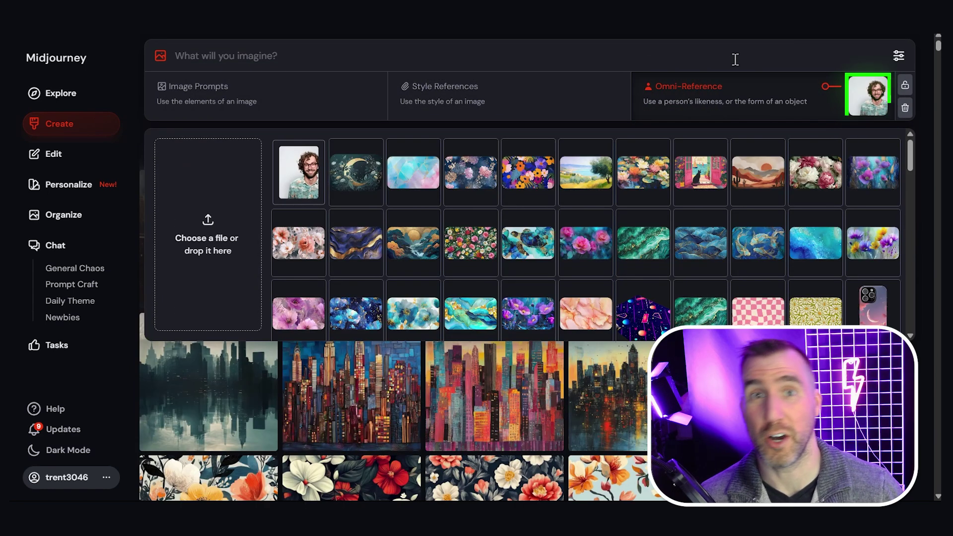
# Set the Omni Strength to 800
pyautogui.click(834, 89)
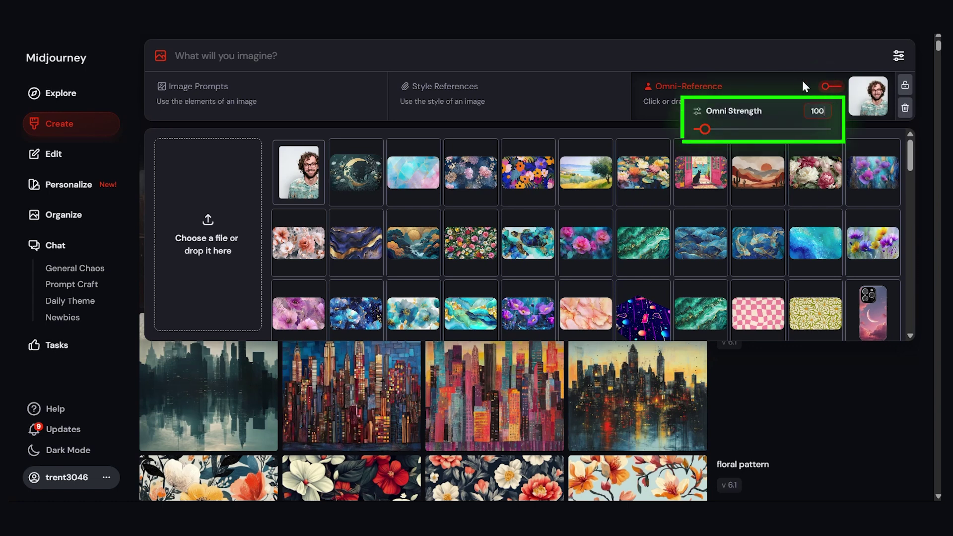
pyautogui.moveTo(705, 130); pyautogui.dragTo(686, 131)
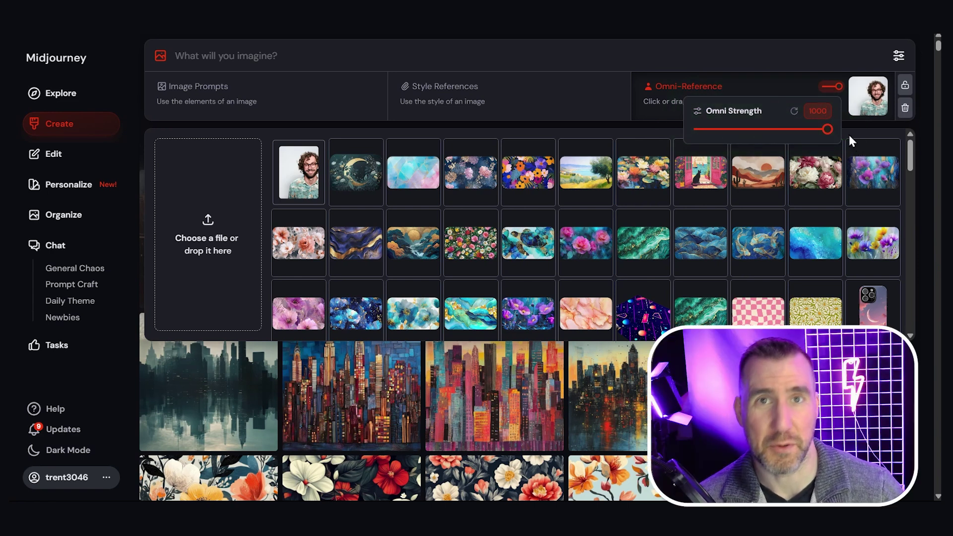
pyautogui.moveTo(828, 130); pyautogui.dragTo(826, 130)
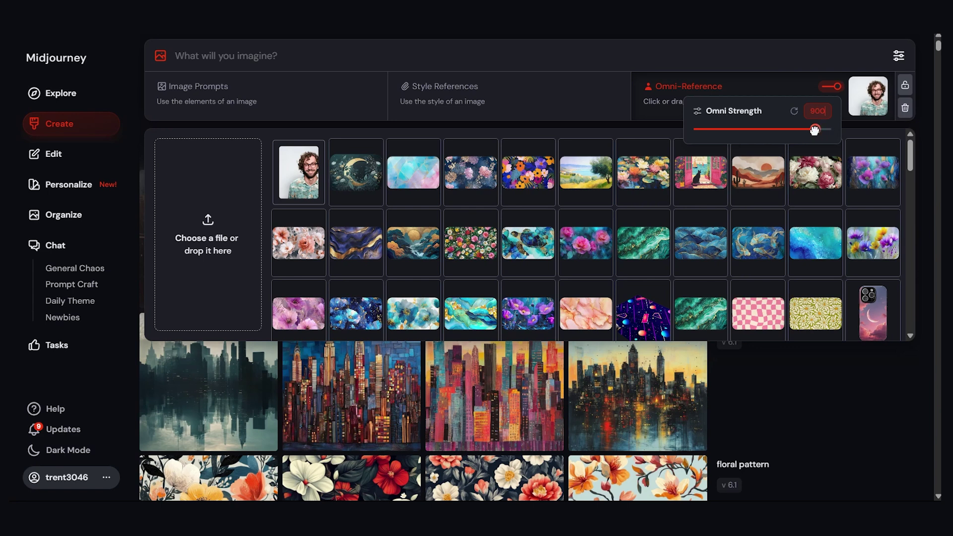
pyautogui.click(750, 49)
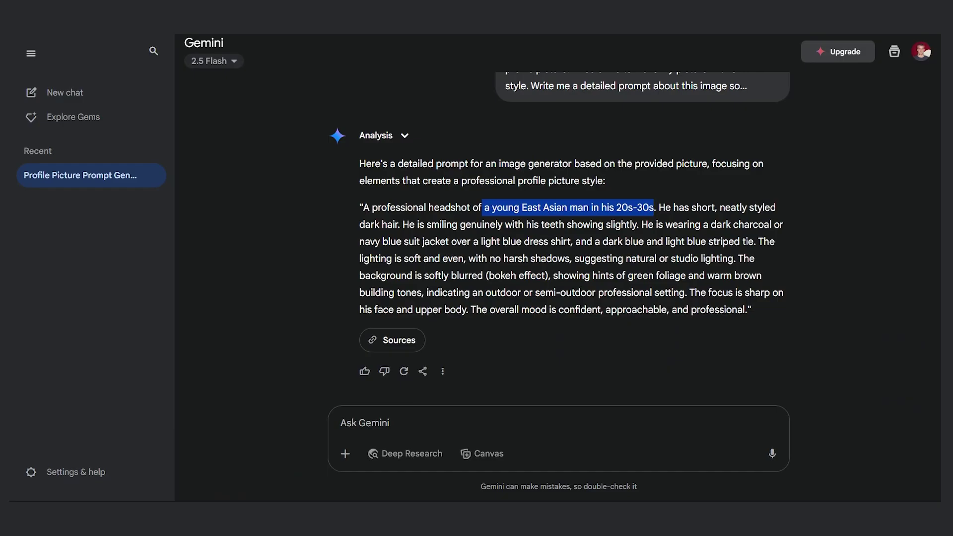
# Paste Gemini's headshot prompt into the imagine bar and remove 'East Asian'
pyautogui.moveTo(747, 309); pyautogui.dragTo(367, 209)
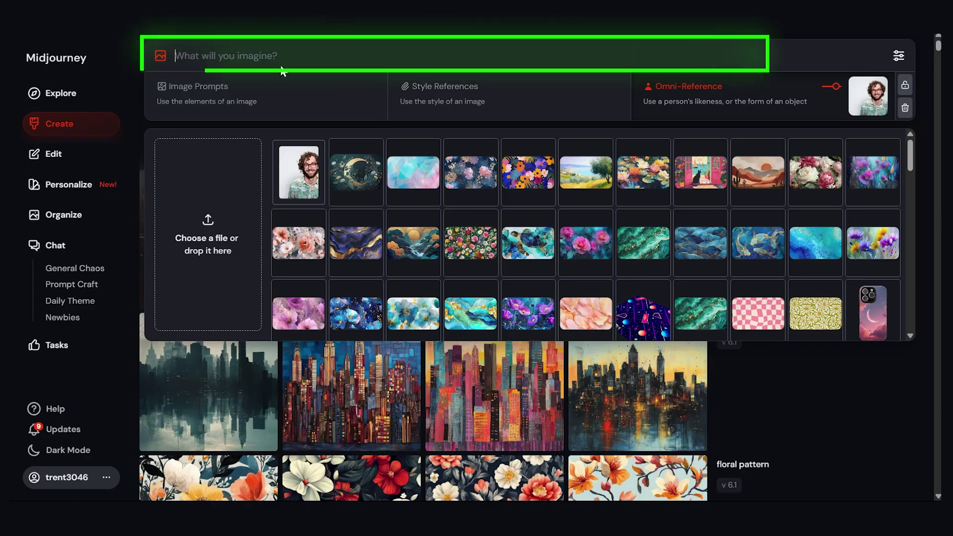
pyautogui.hotkey('ctrl', 'v')
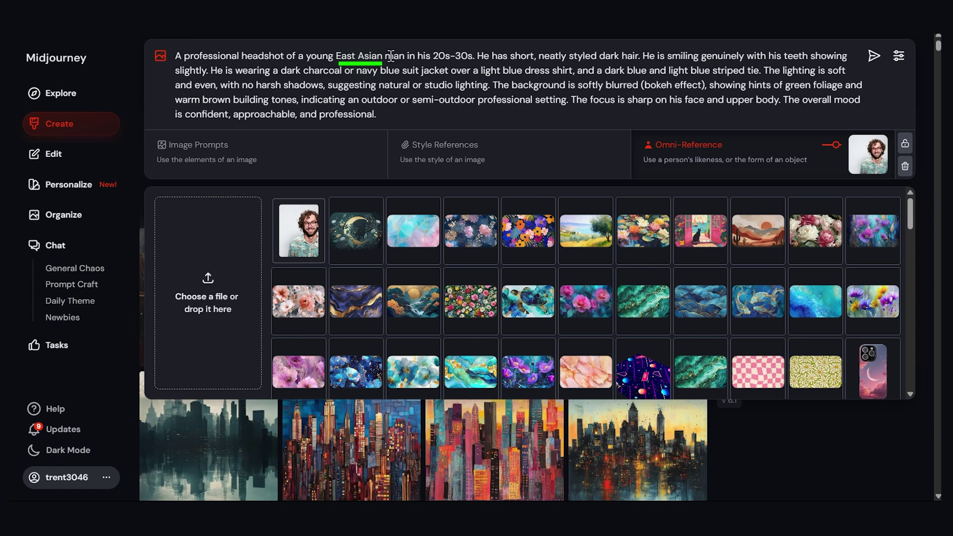
pyautogui.moveTo(386, 56); pyautogui.dragTo(335, 55)
pyautogui.press('BackSpace')
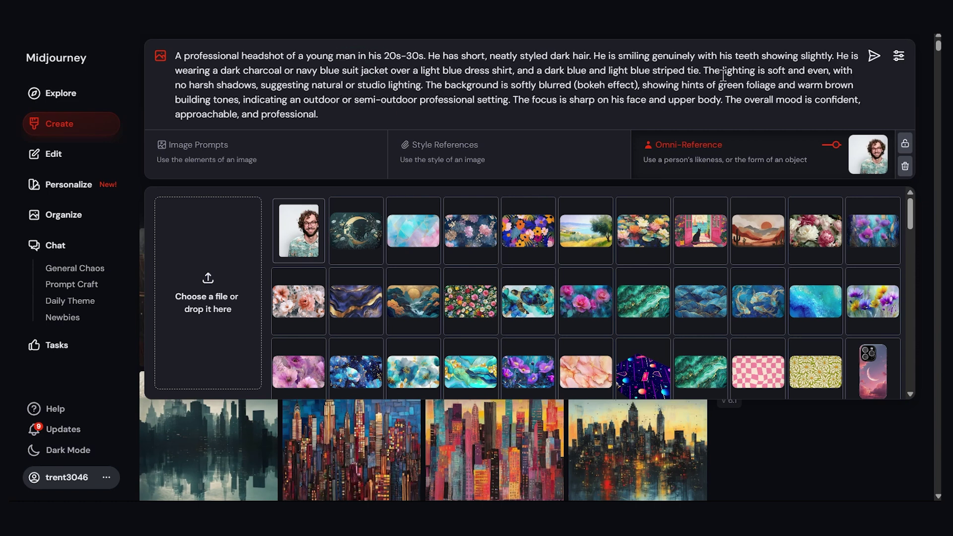
# Set the image size to portrait 3:4 and submit the prompt
pyautogui.click(900, 56)
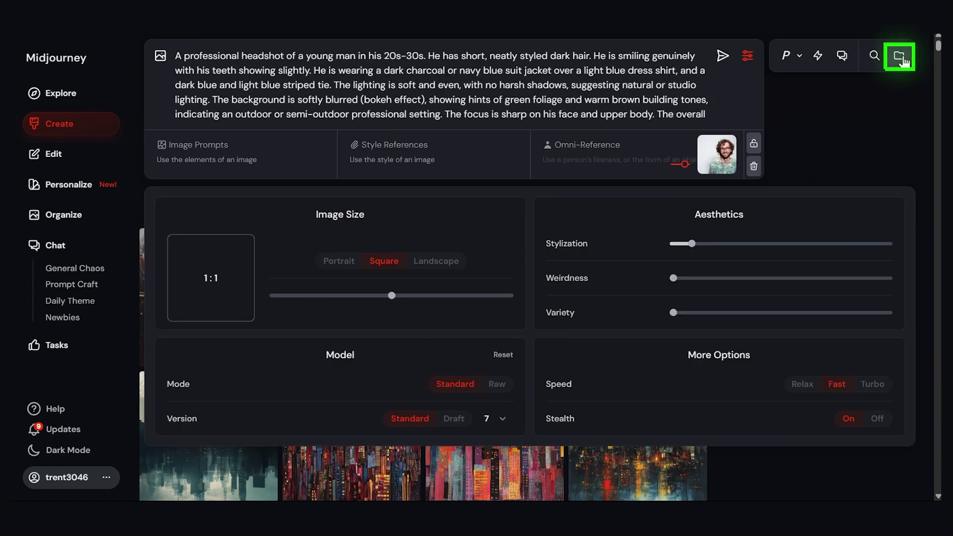
pyautogui.click(339, 262)
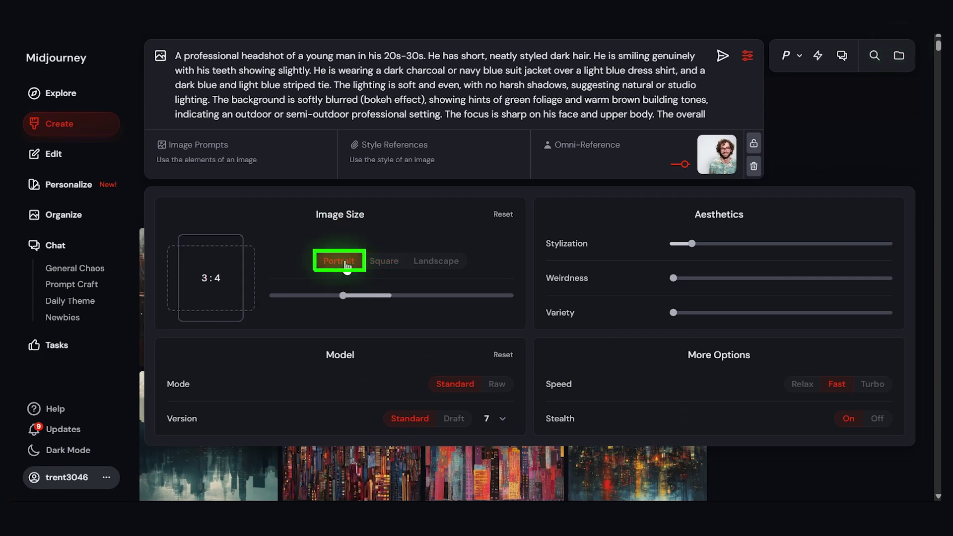
pyautogui.click(787, 90)
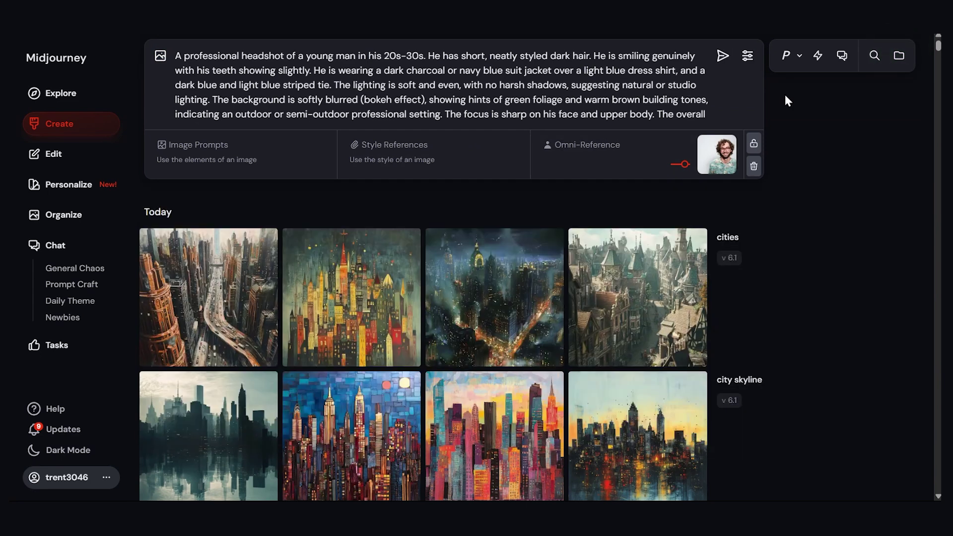
pyautogui.click(724, 56)
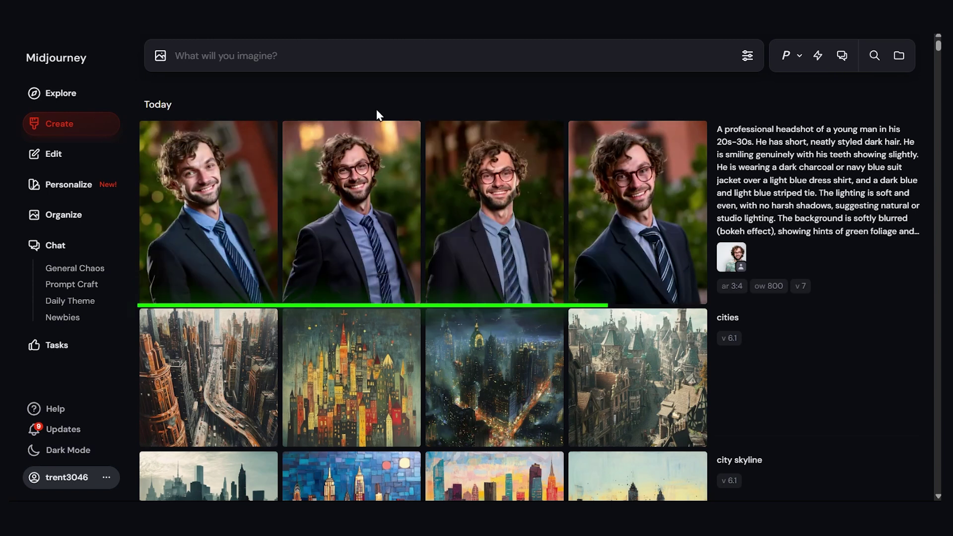
# View the second dark-suit headshot full size with the reference photo beside it
pyautogui.click(340, 162)
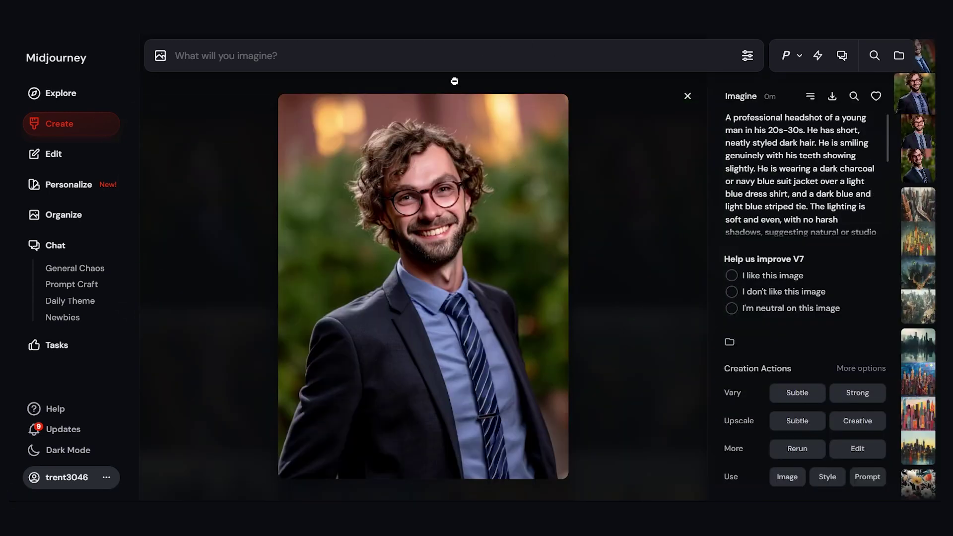
pyautogui.hotkey('alt', 'Tab')
pyautogui.moveTo(770, 166); pyautogui.dragTo(362, 129)
pyautogui.moveTo(152, 61); pyautogui.dragTo(137, 53)
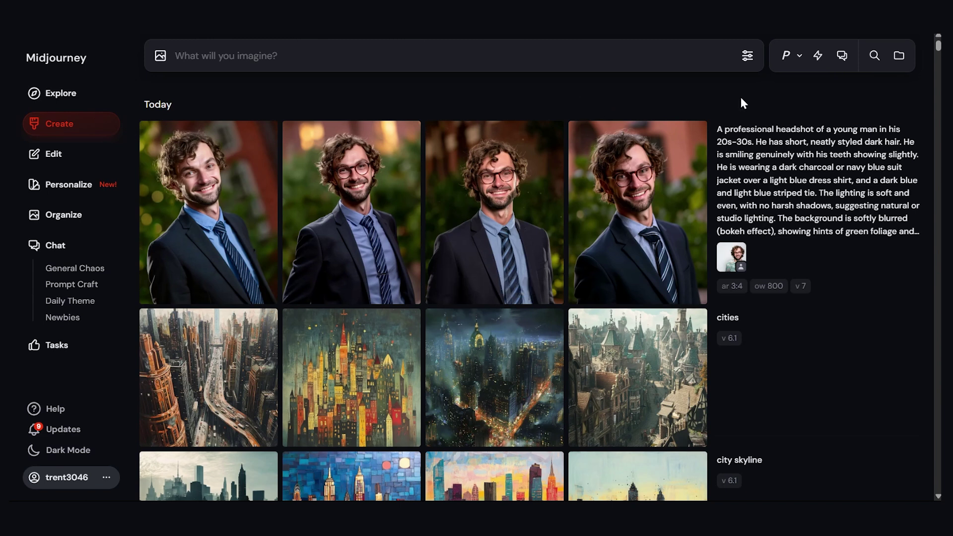
# Reuse the earlier prompt and Omni-Reference, change the suit colour to 'red', and submit with --repeat 3
pyautogui.moveTo(728, 279)
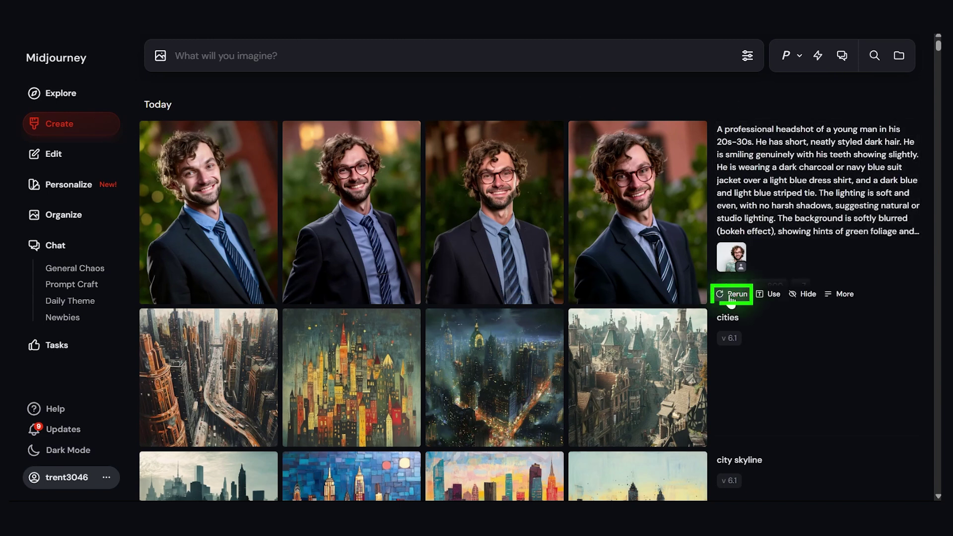
pyautogui.click(768, 170)
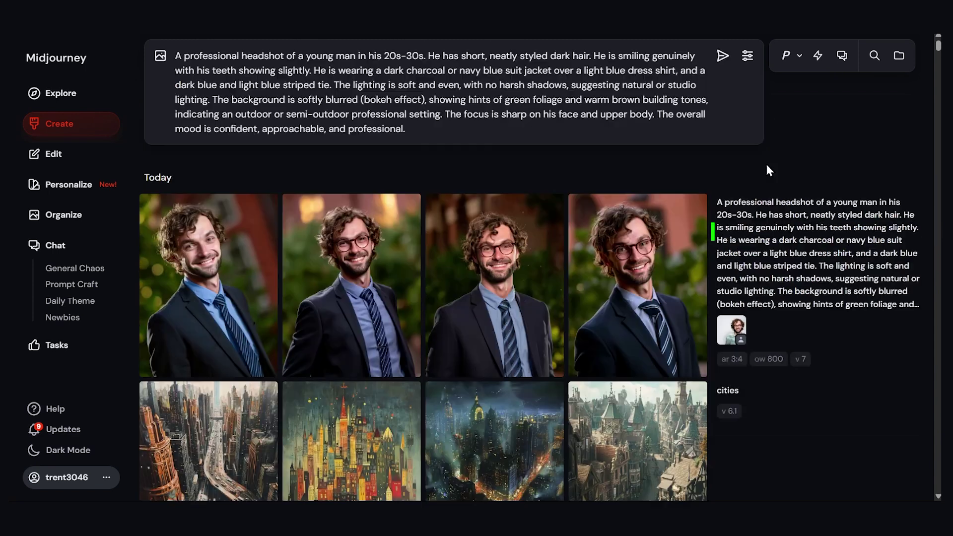
pyautogui.moveTo(732, 323)
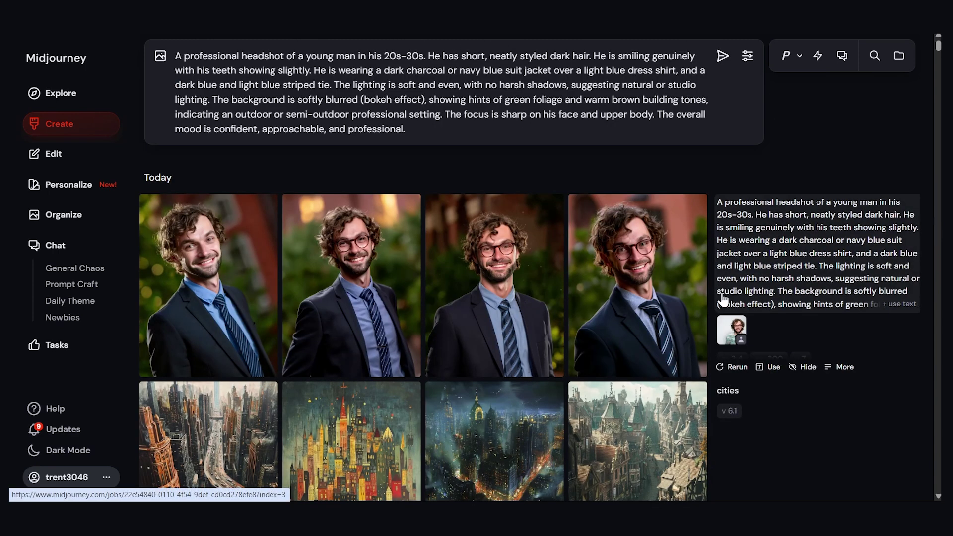
pyautogui.click(737, 334)
pyautogui.scroll(-1, 774, 368)
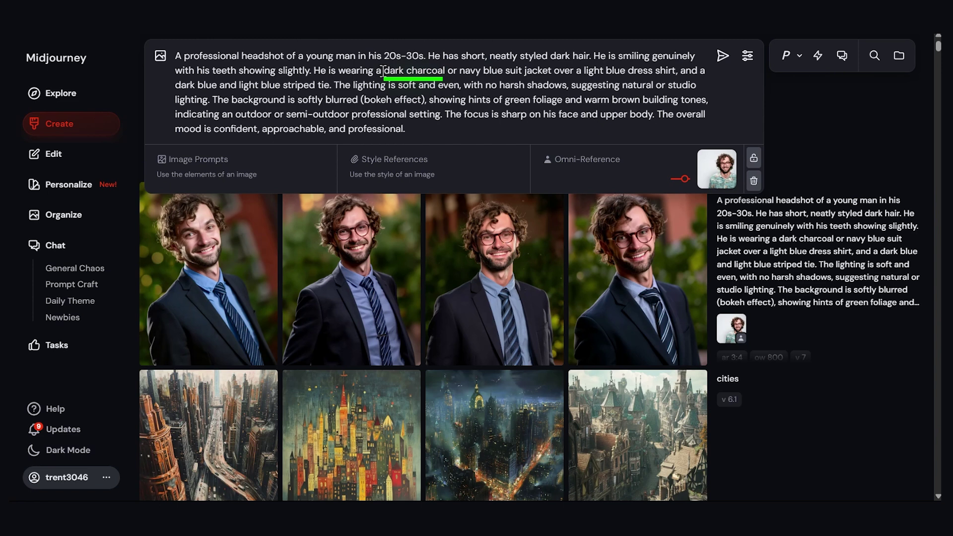
pyautogui.moveTo(382, 71); pyautogui.dragTo(451, 72)
pyautogui.write('red')
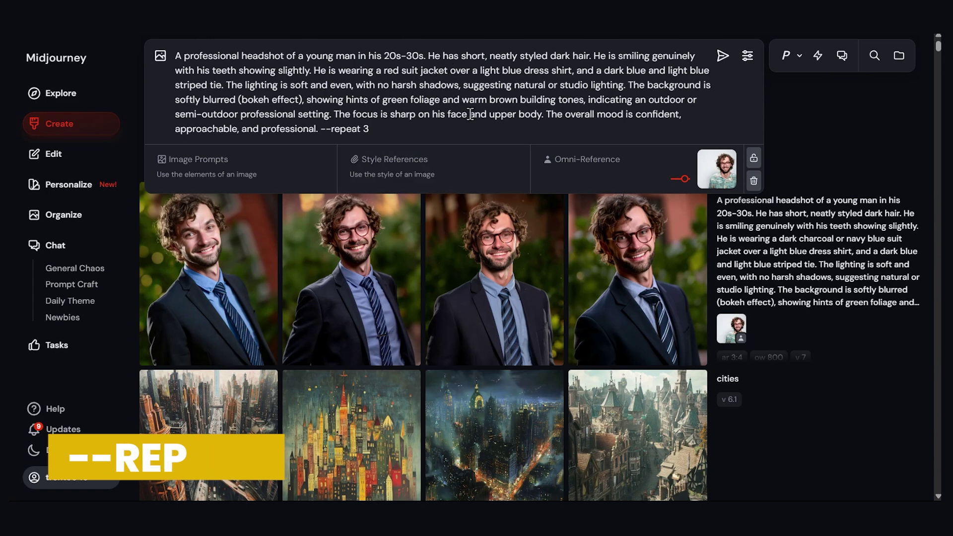
pyautogui.click(723, 59)
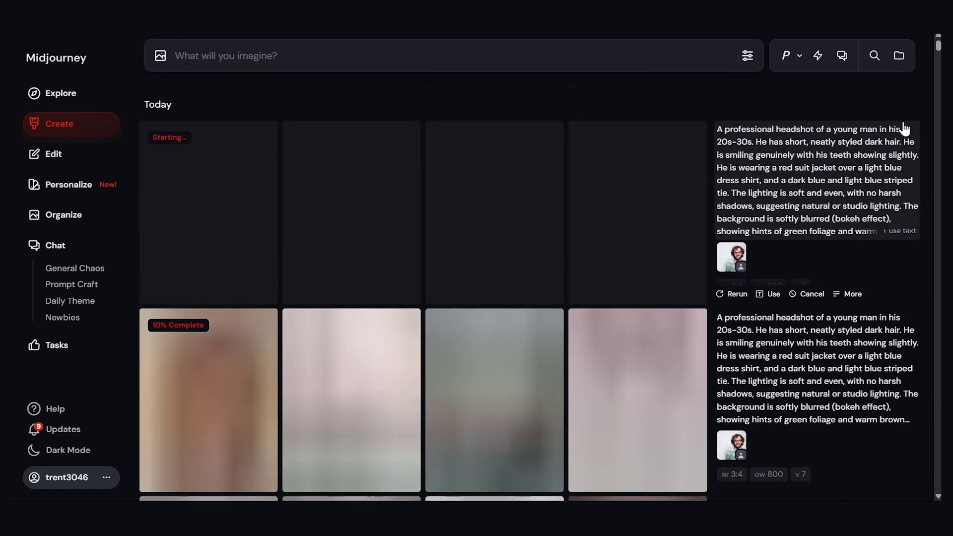
# Open a finished red-jacket headshot full size and bring up the reference photo for comparison
pyautogui.scroll(-1, 810, 147)
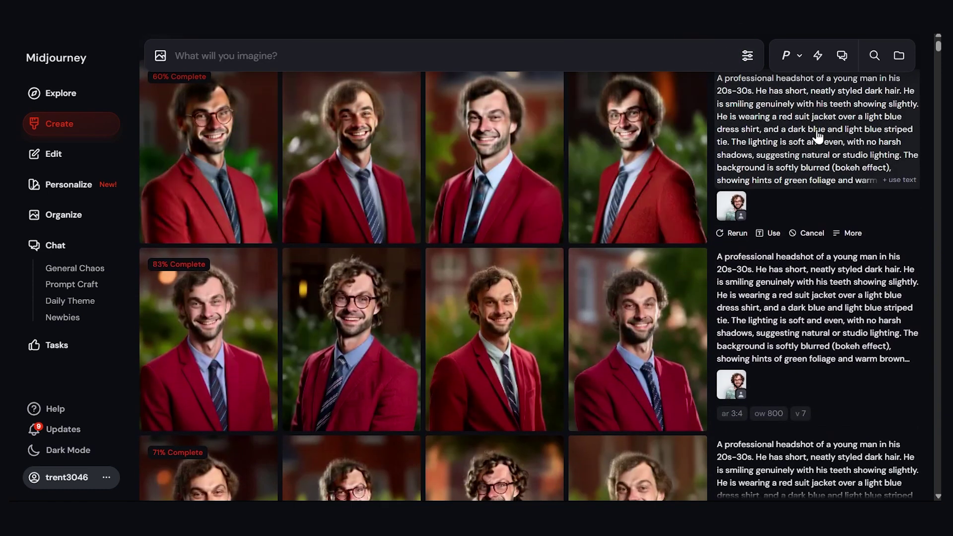
pyautogui.click(362, 296)
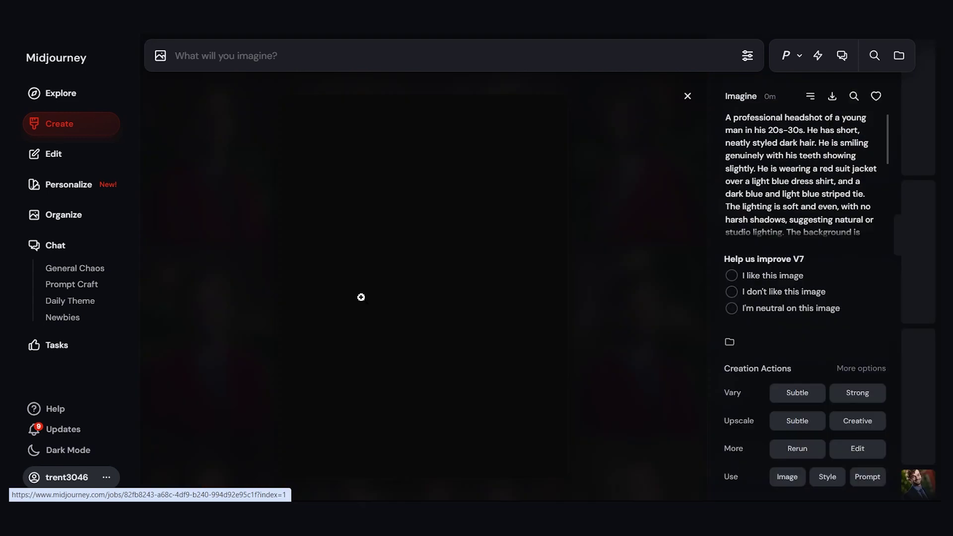
pyautogui.hotkey('alt', 'Tab')
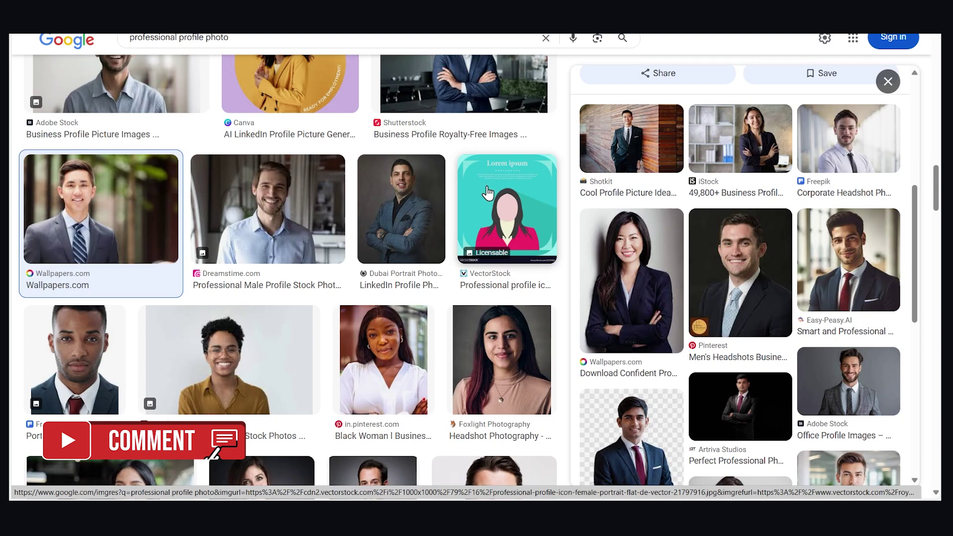
pyautogui.scroll(-8, 517, 184)
pyautogui.scroll(-5, 437, 218)
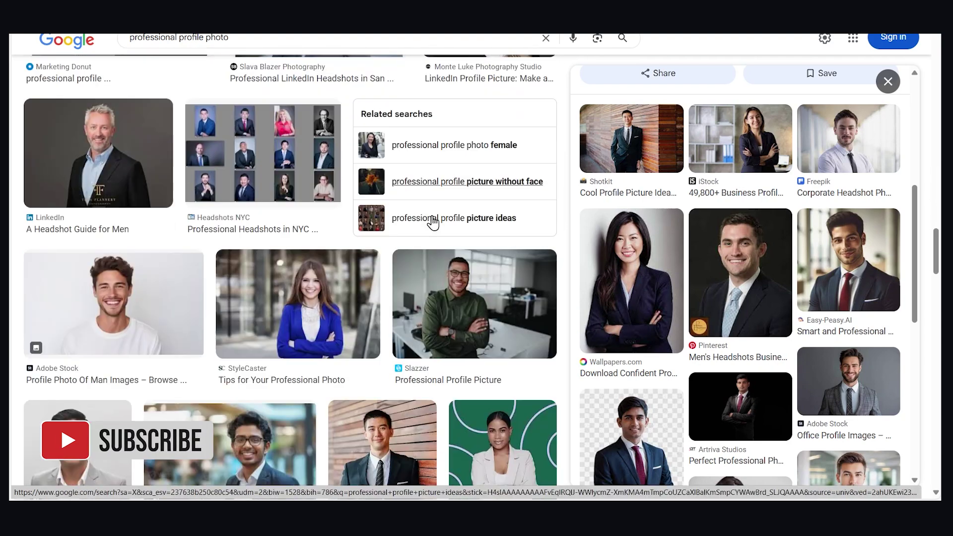